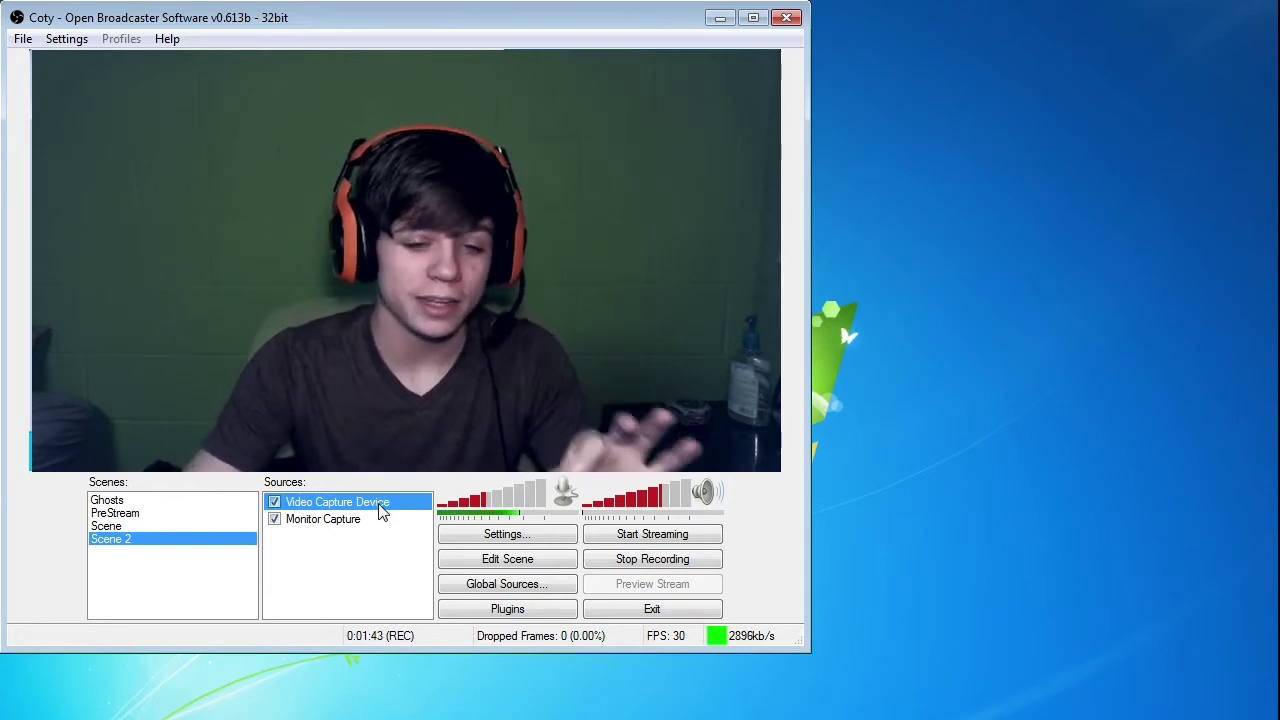
Open the Video Capture Device properties, move the dialog to the upper right, and keep the Logitech webcam selected.
right_click(380, 511)
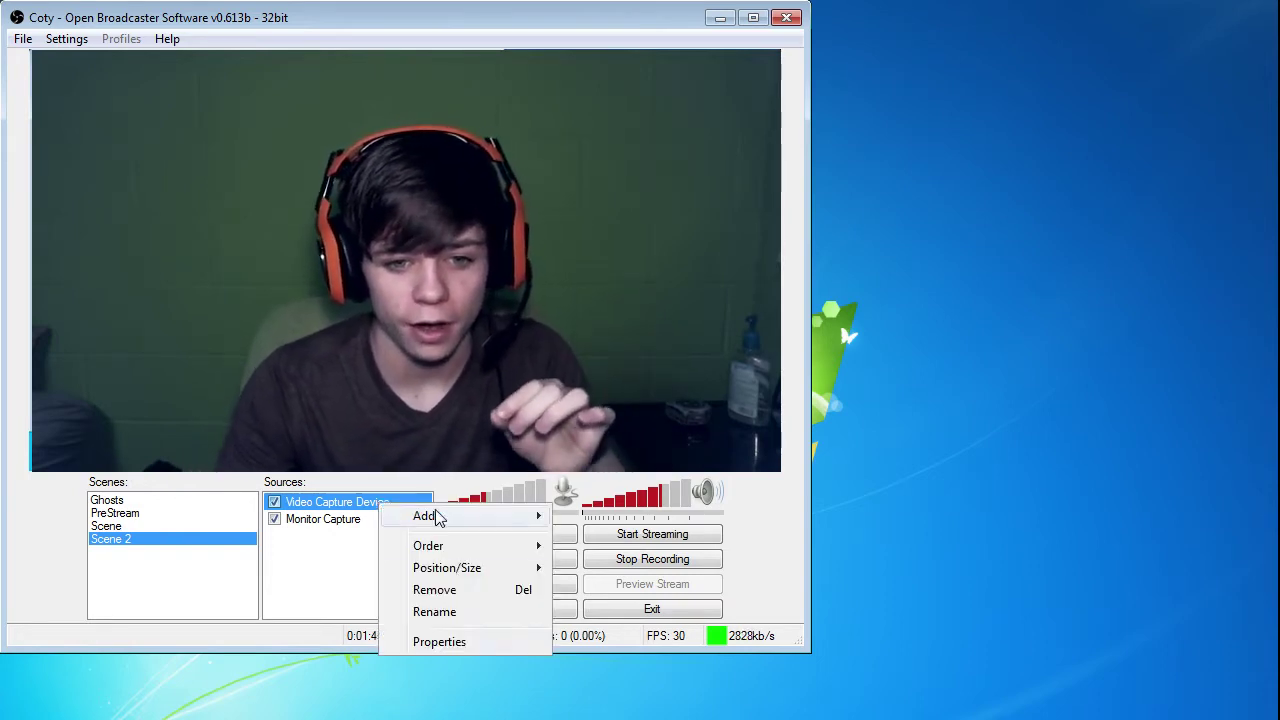
click(470, 643)
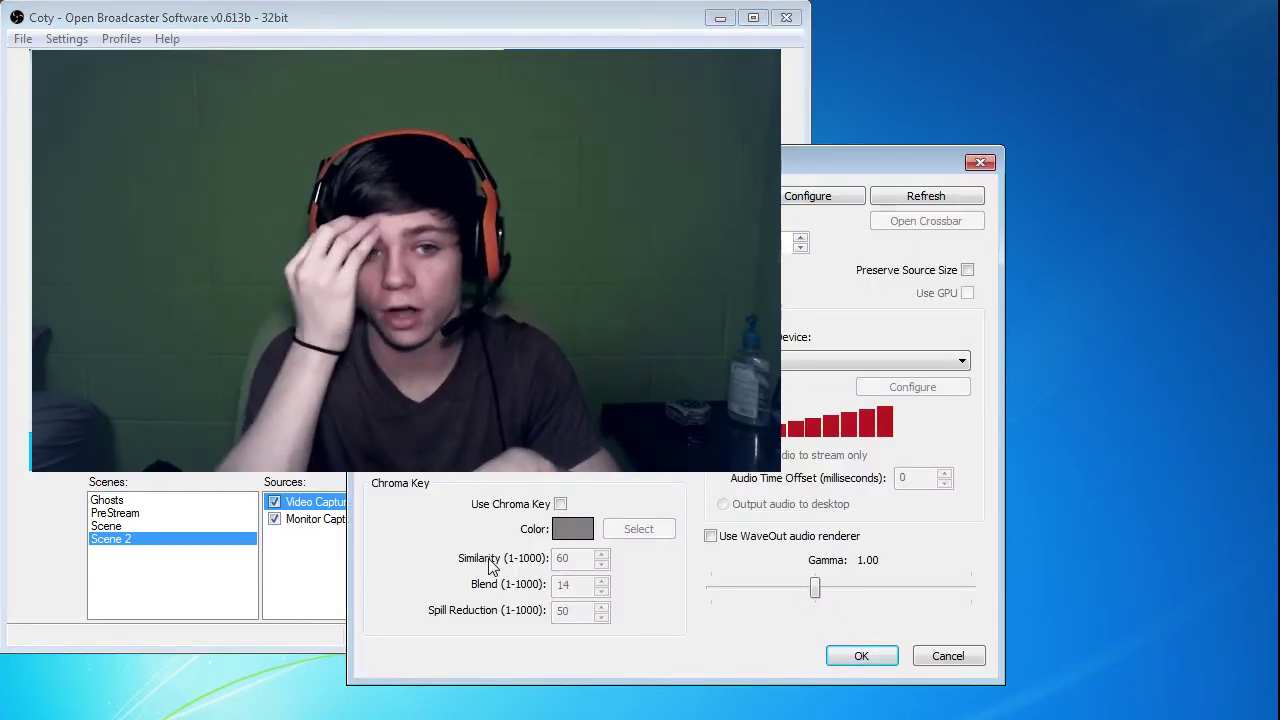
drag(761, 168, 1112, 83)
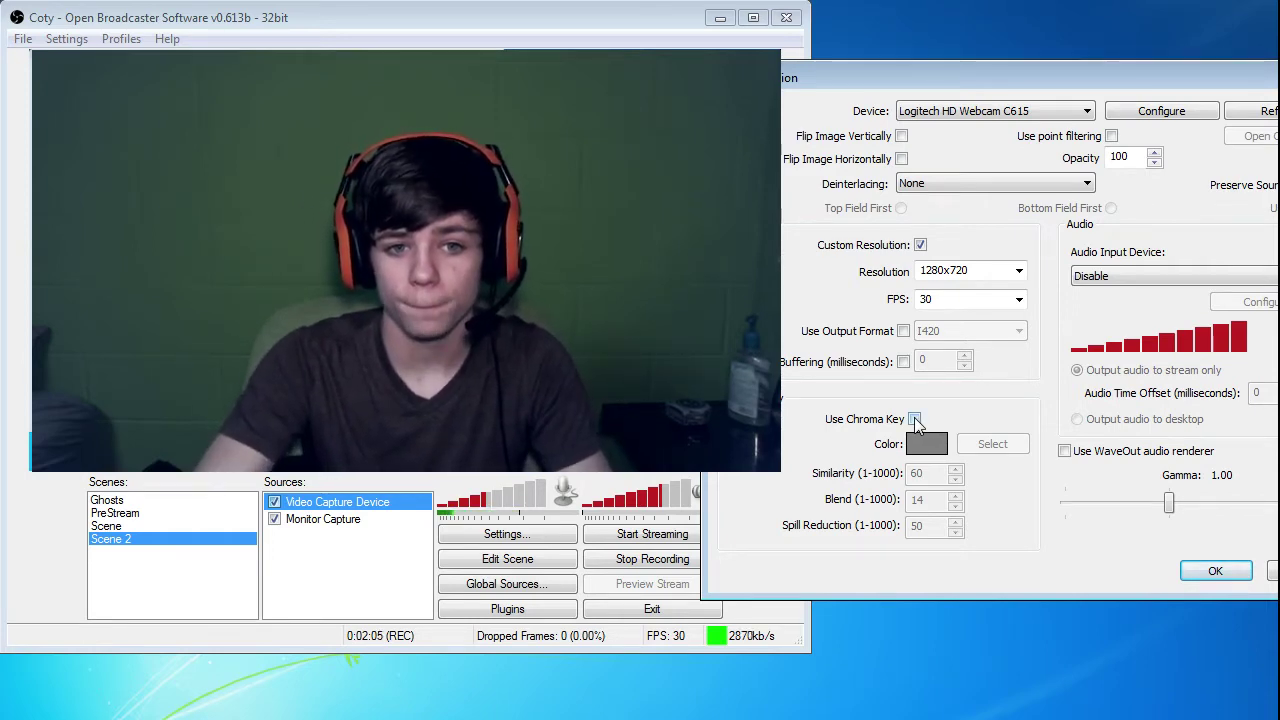
key(Down)
key(Up)
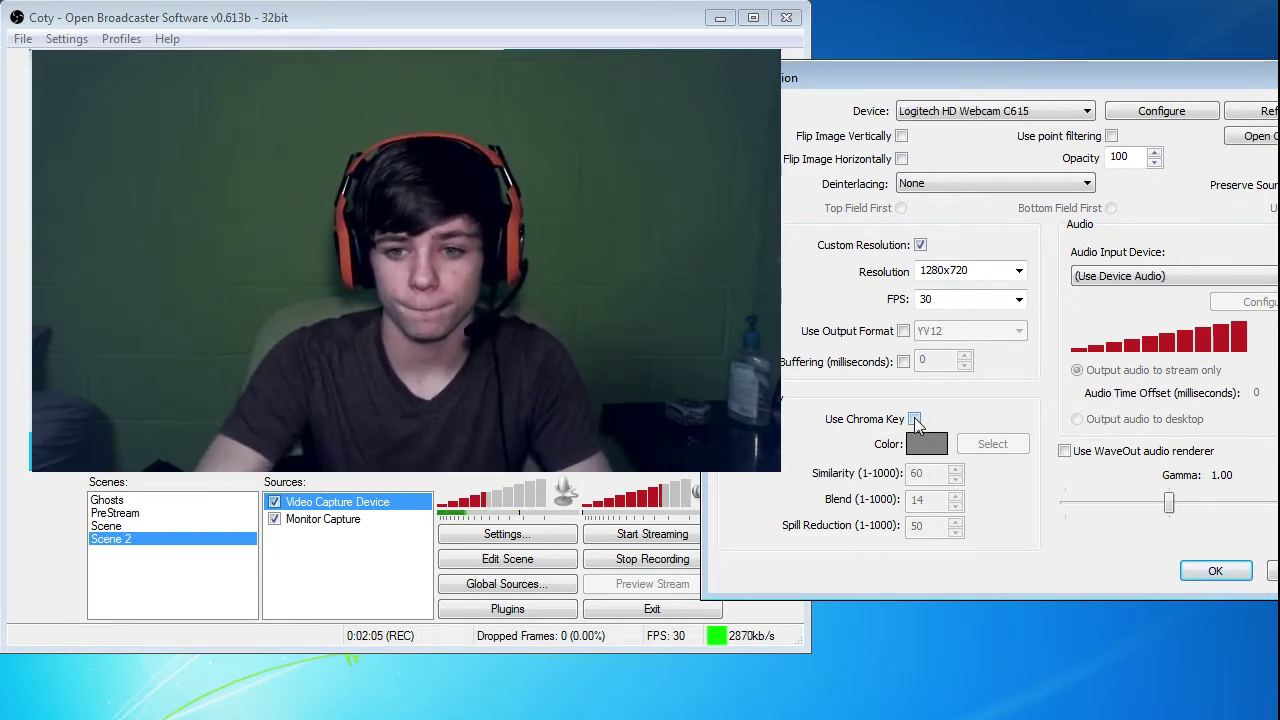
click(914, 419)
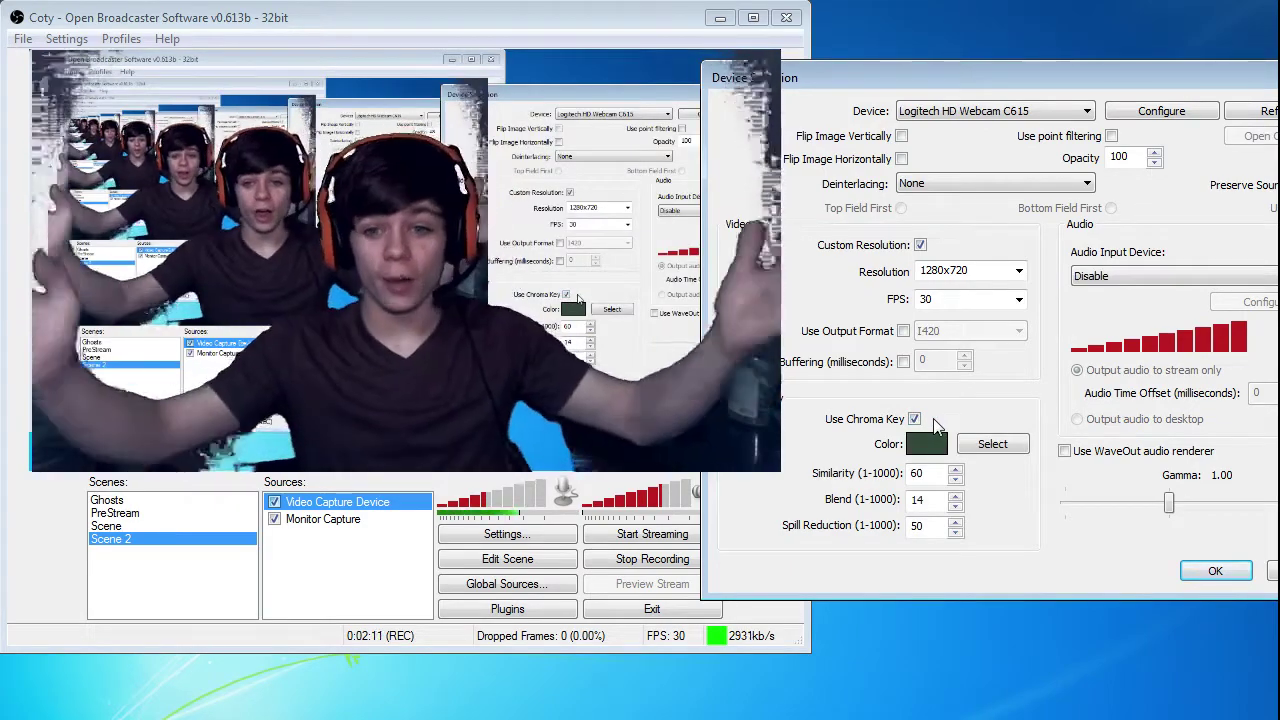
click(992, 444)
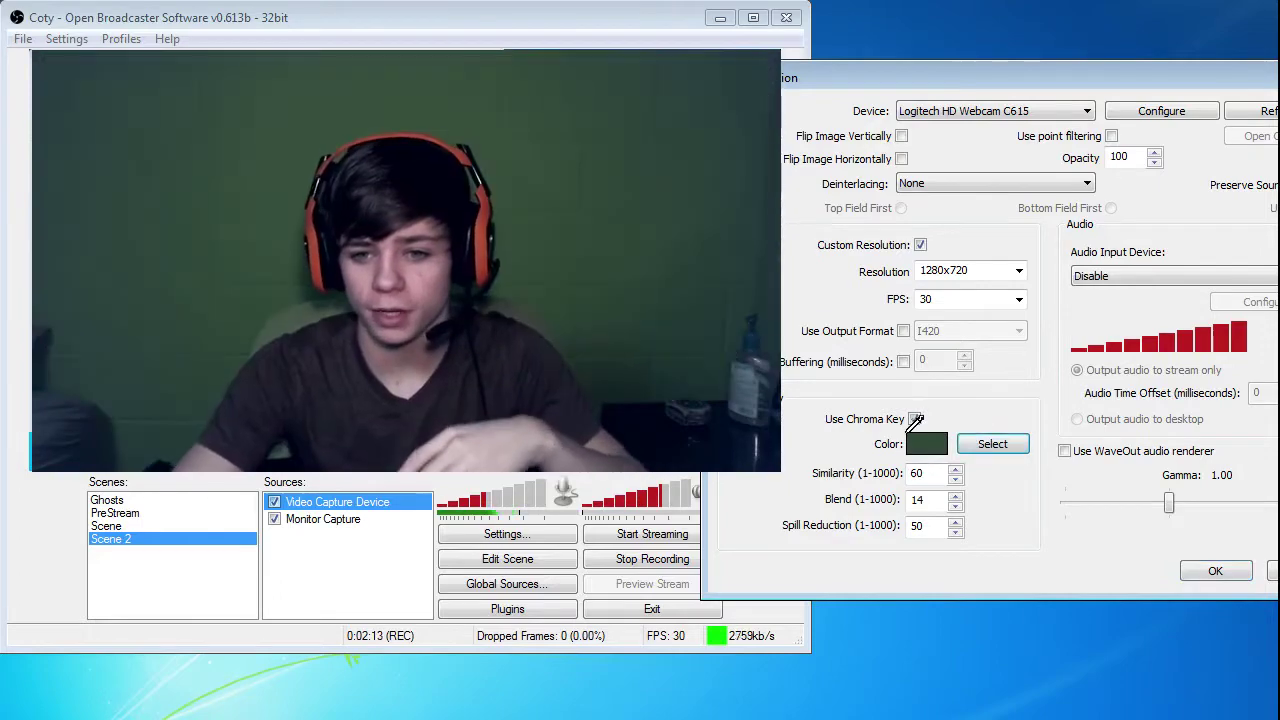
click(838, 476)
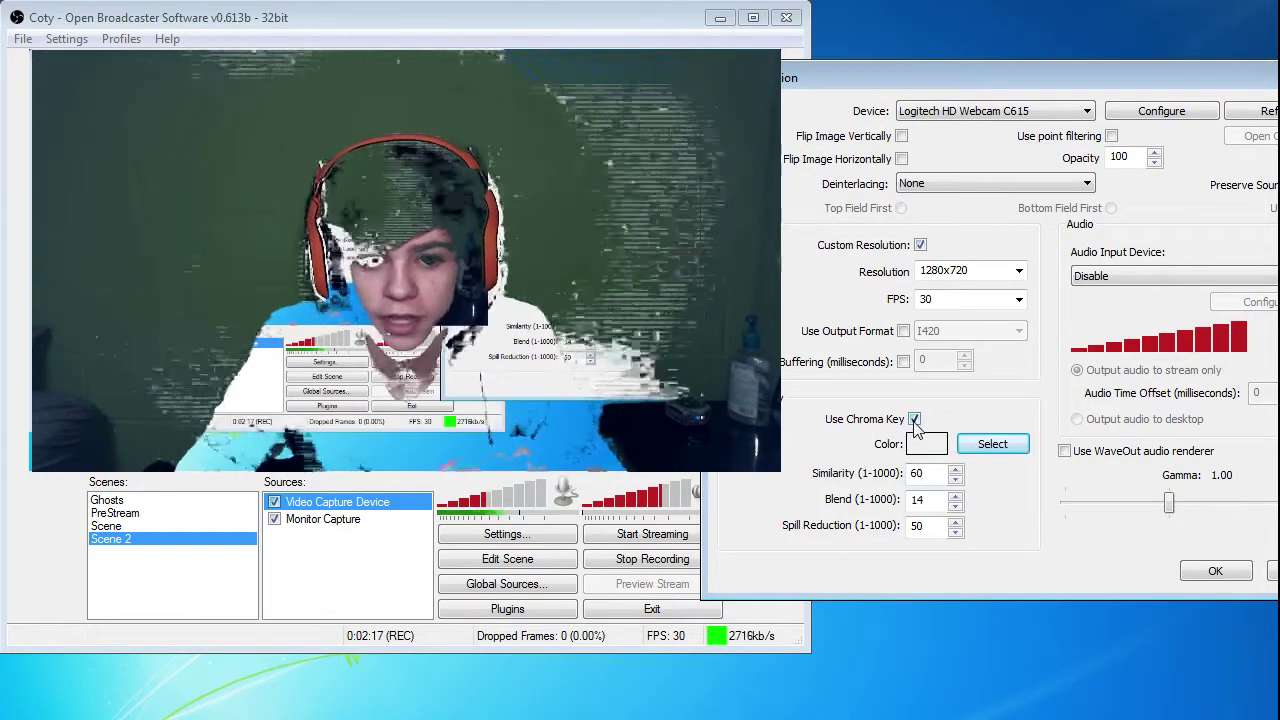
click(914, 420)
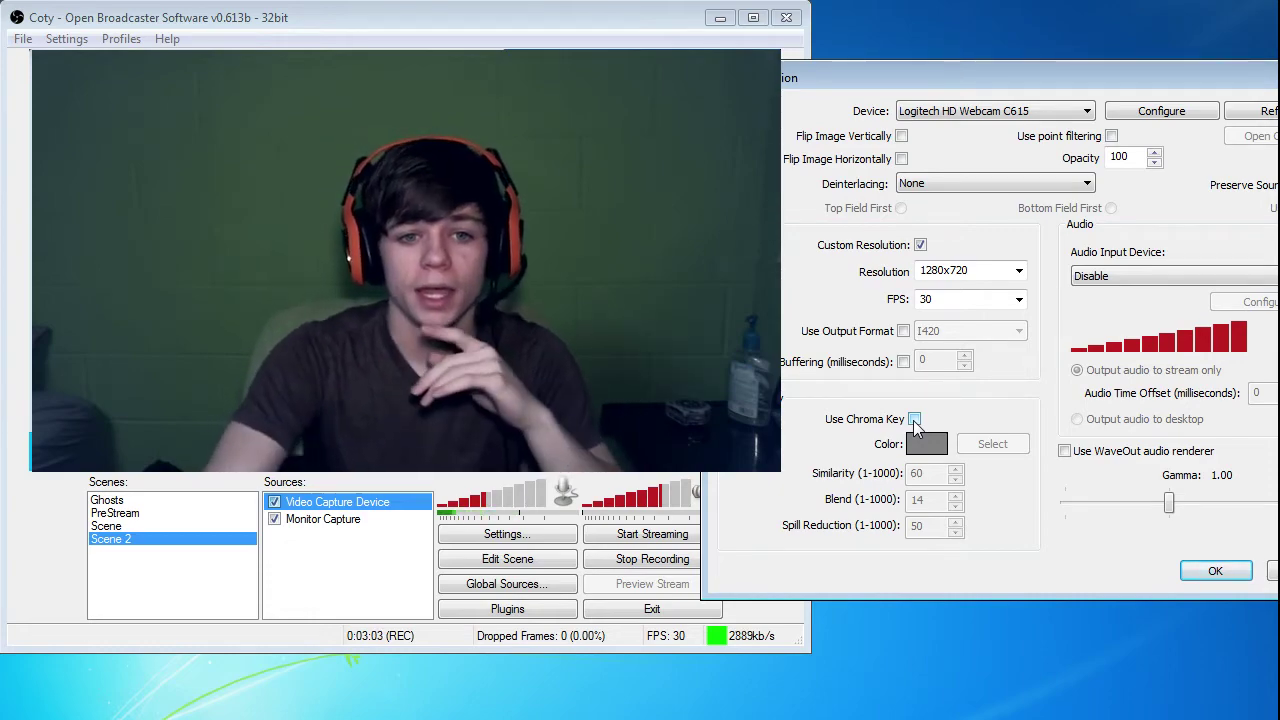
Re-enable Use Chroma Key and pick the green wall in the preview as the key colour.
click(914, 420)
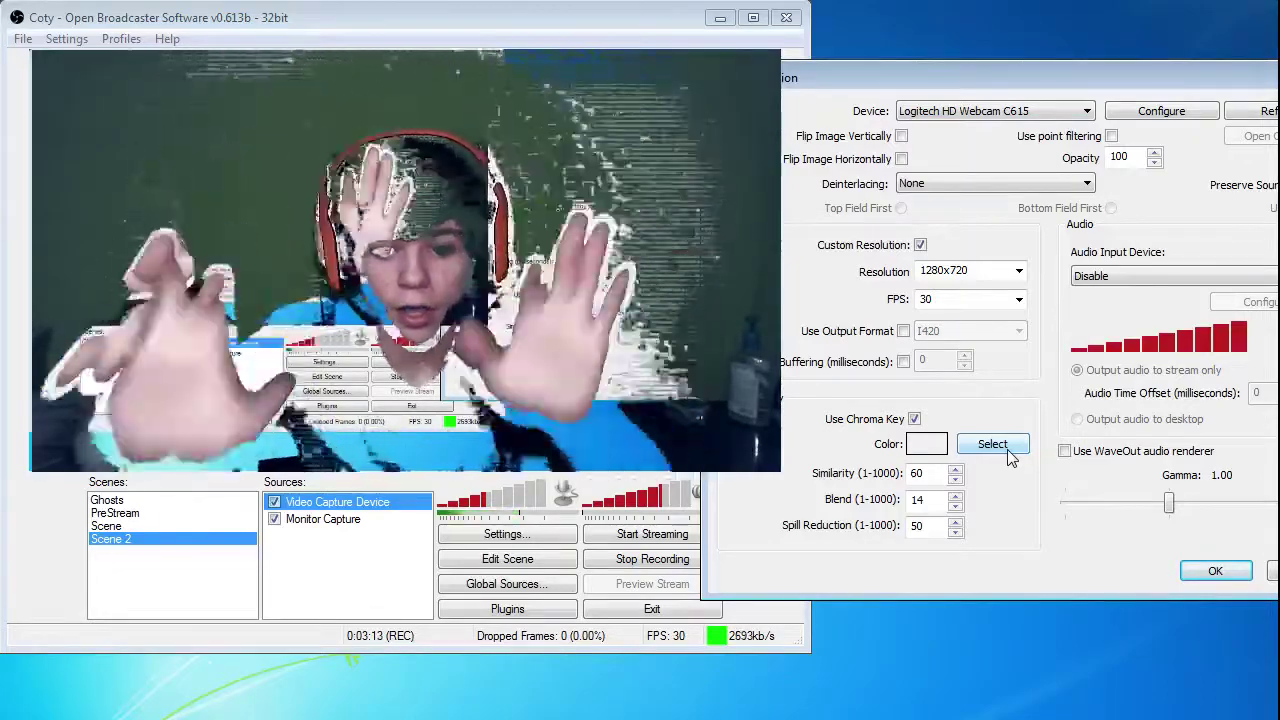
click(1025, 447)
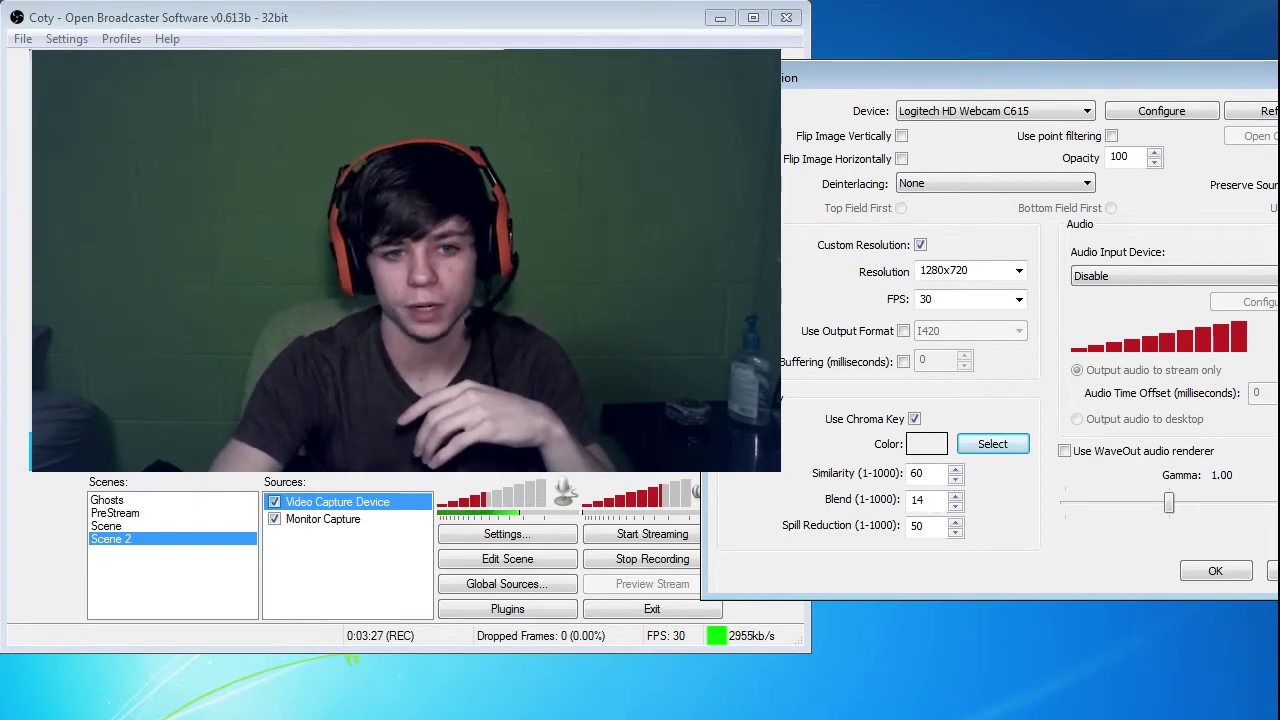
click(243, 249)
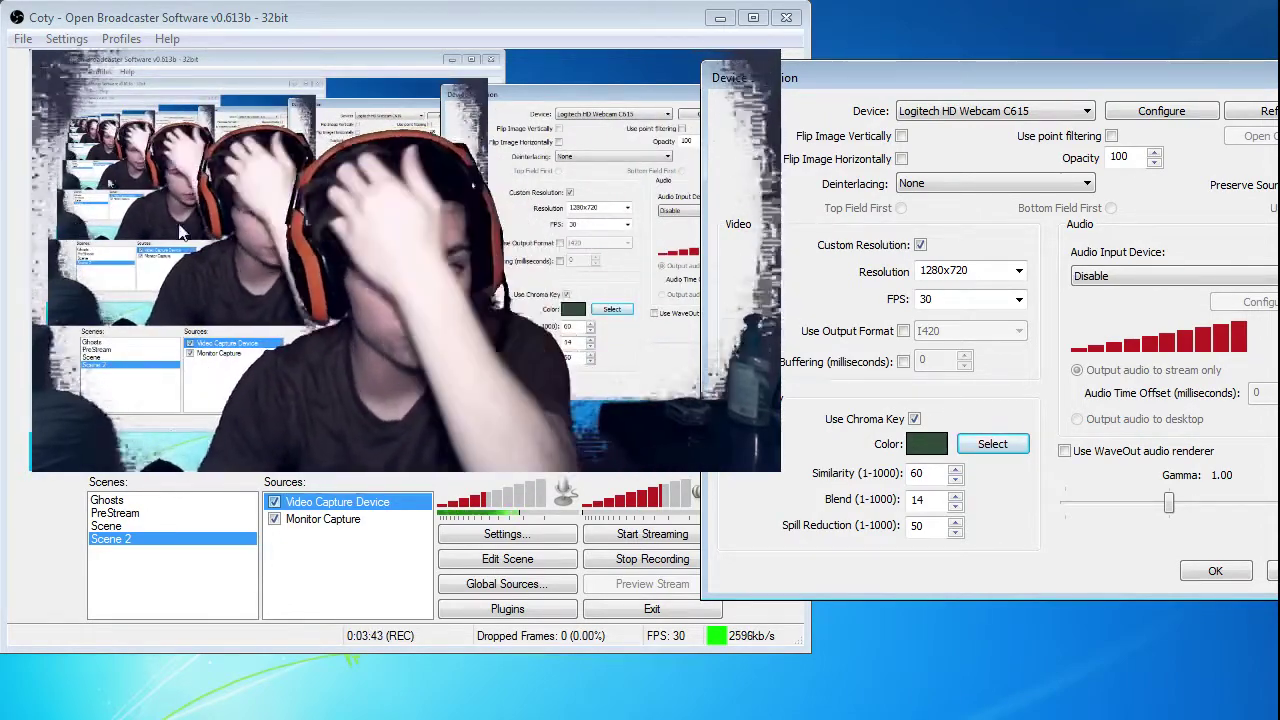
Apply the key settings, enter scene editing, and trim the webcam source in from its right edge.
click(1222, 570)
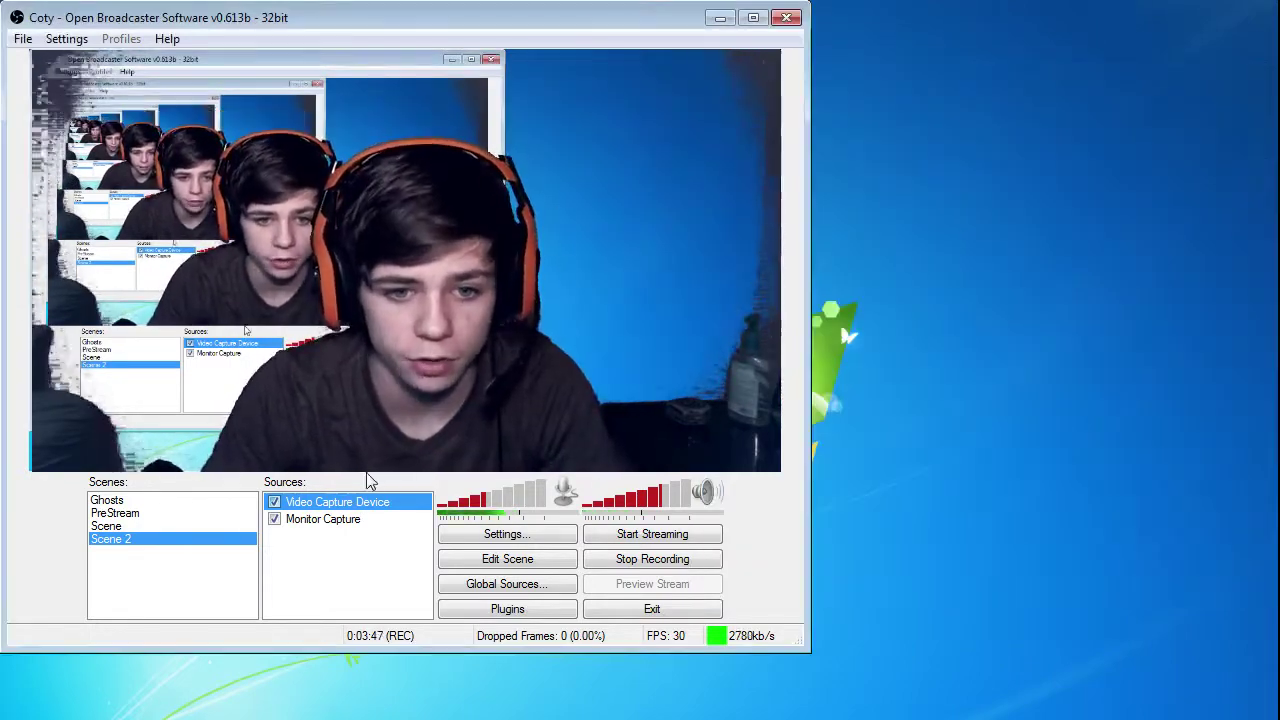
click(531, 562)
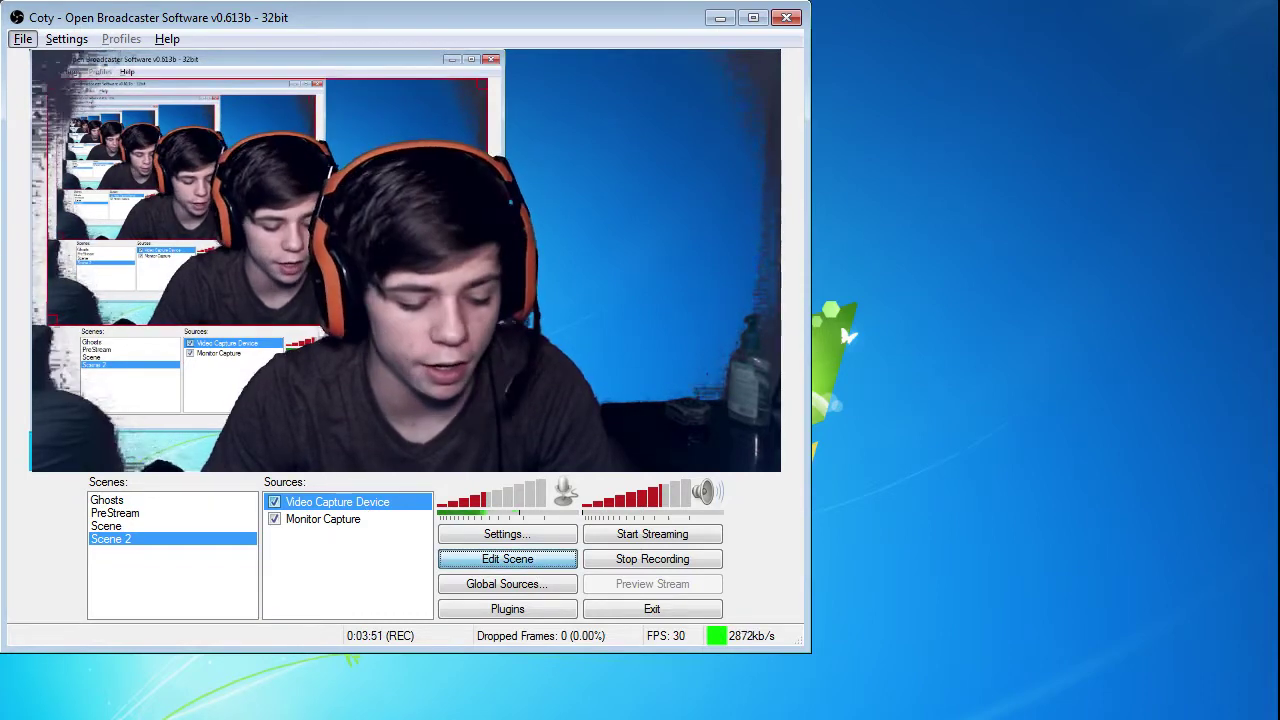
key(alt)
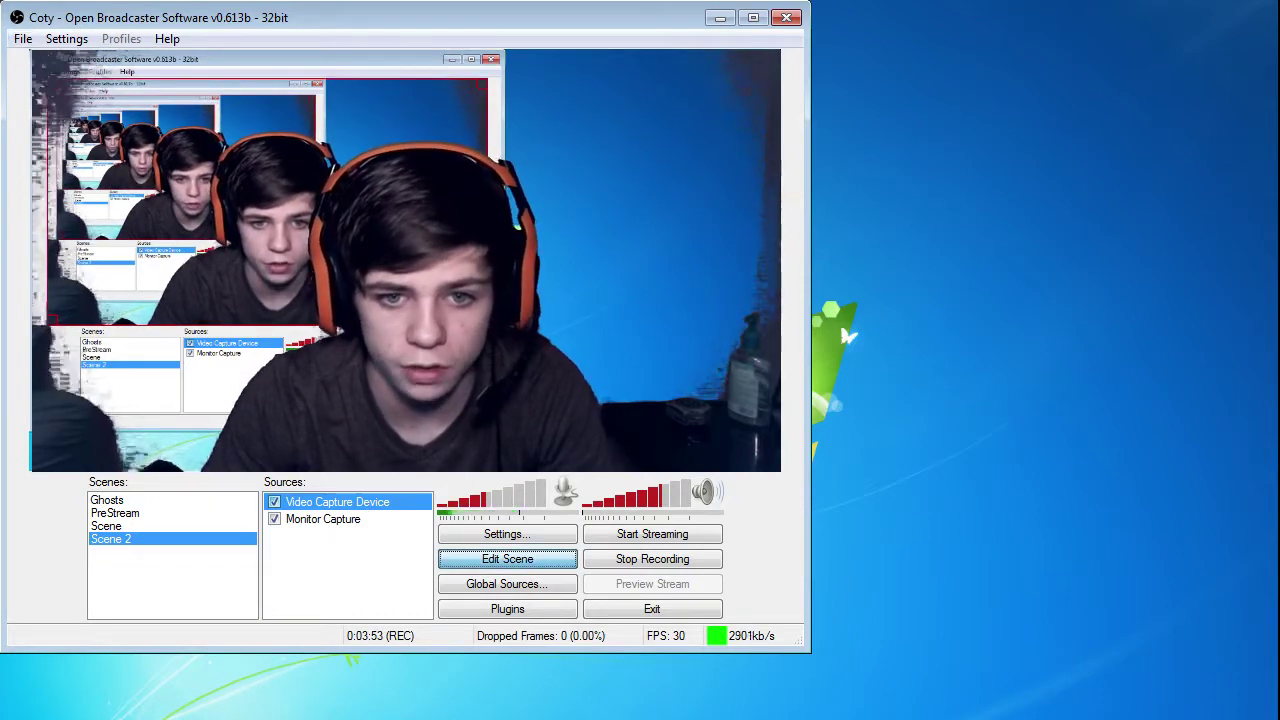
key(alt)
drag(752, 471, 608, 471)
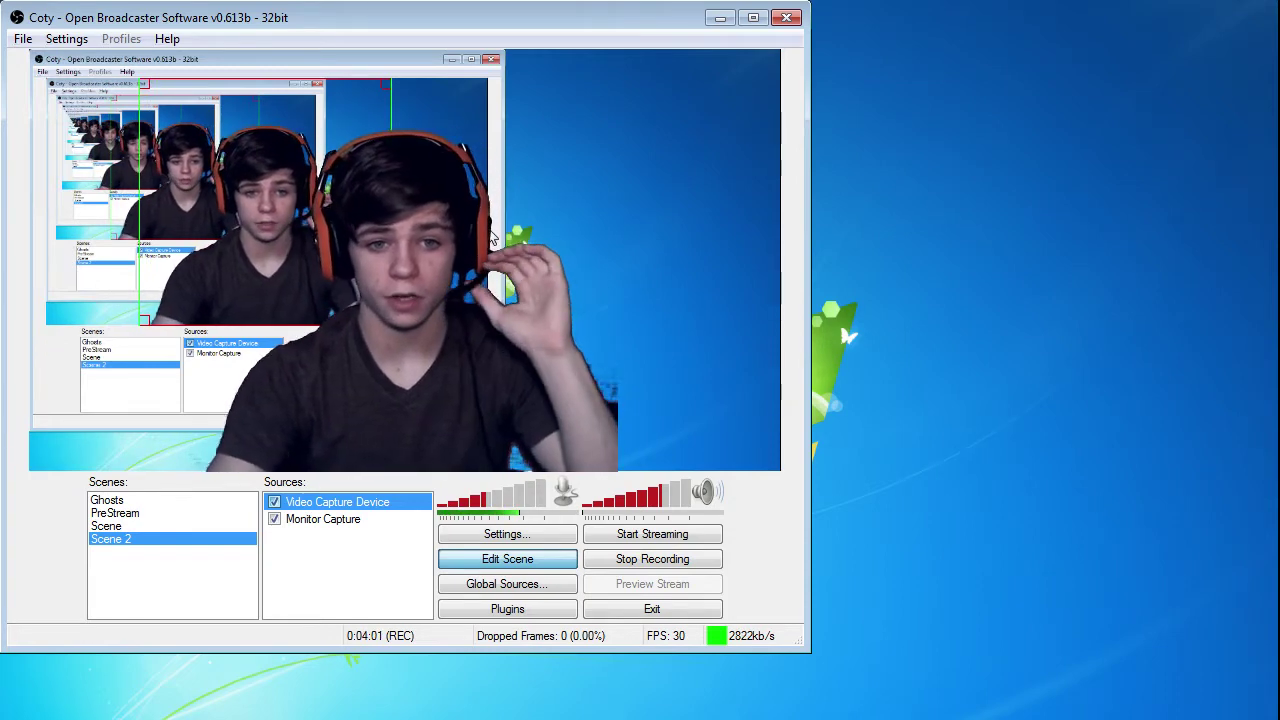
Reopen the webcam source's properties and move the dialog aside to see the preview.
right_click(366, 504)
click(429, 645)
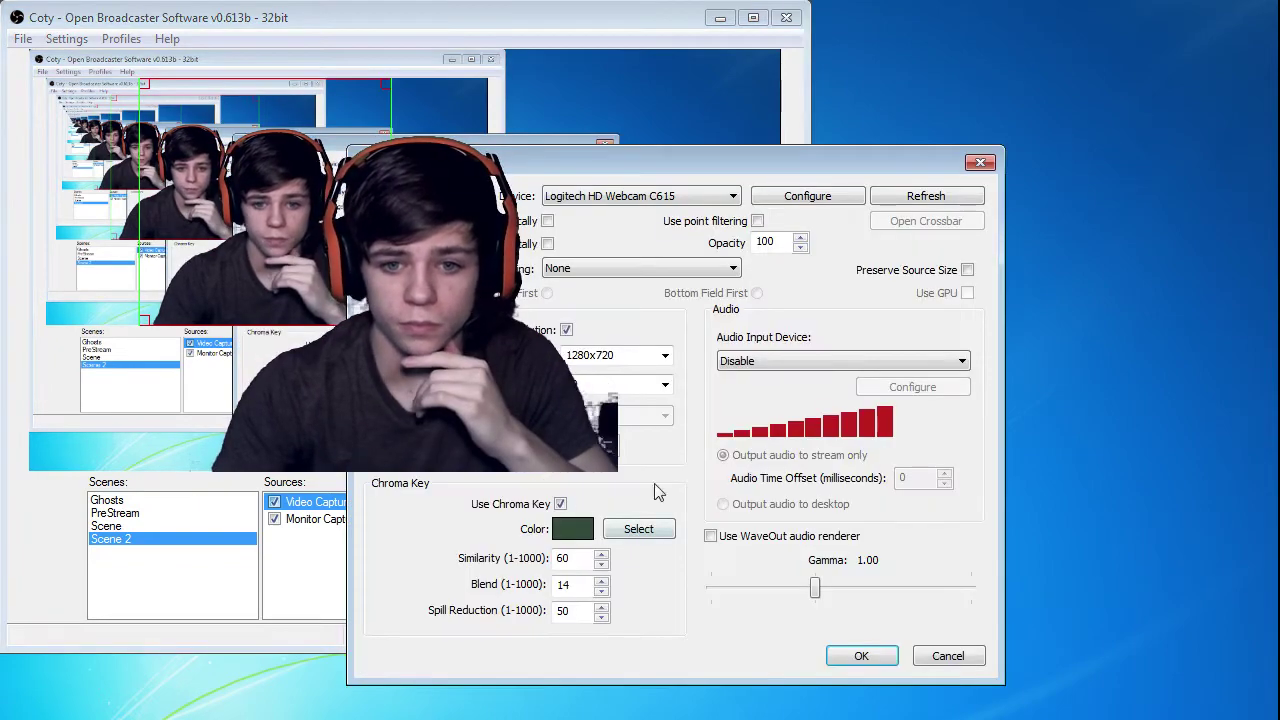
drag(756, 173, 1118, 64)
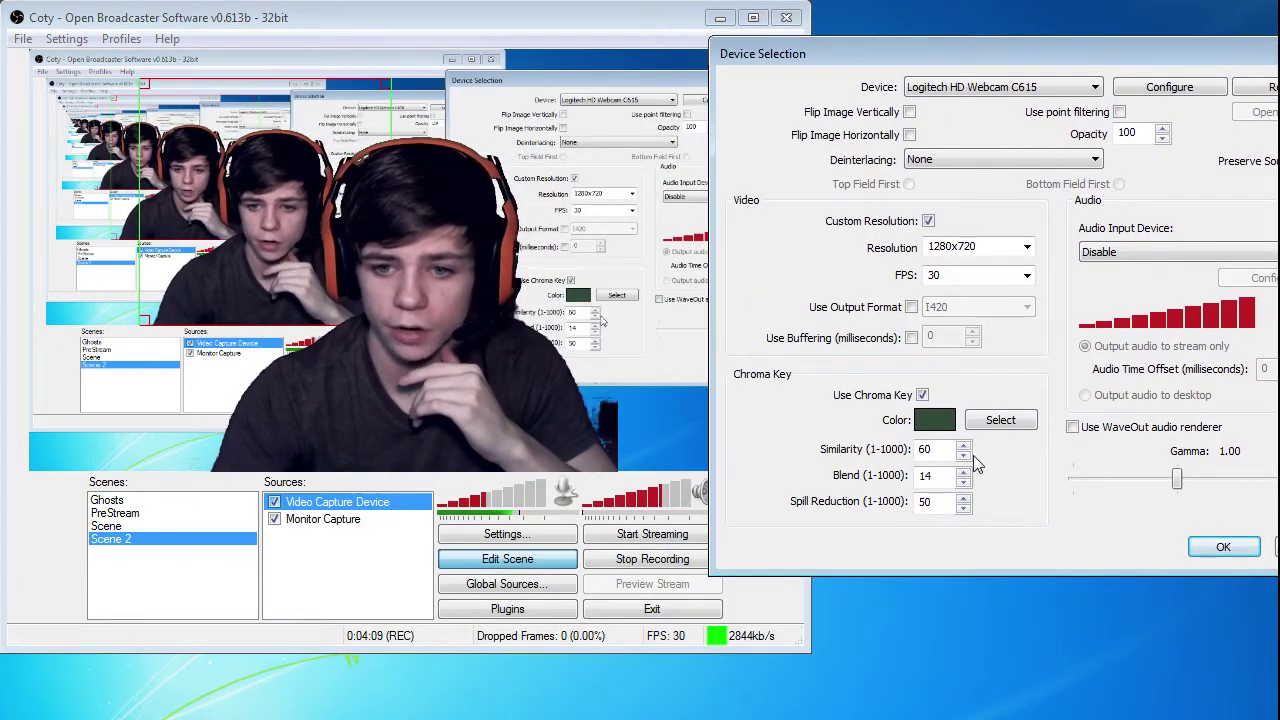
drag(1039, 58, 973, 53)
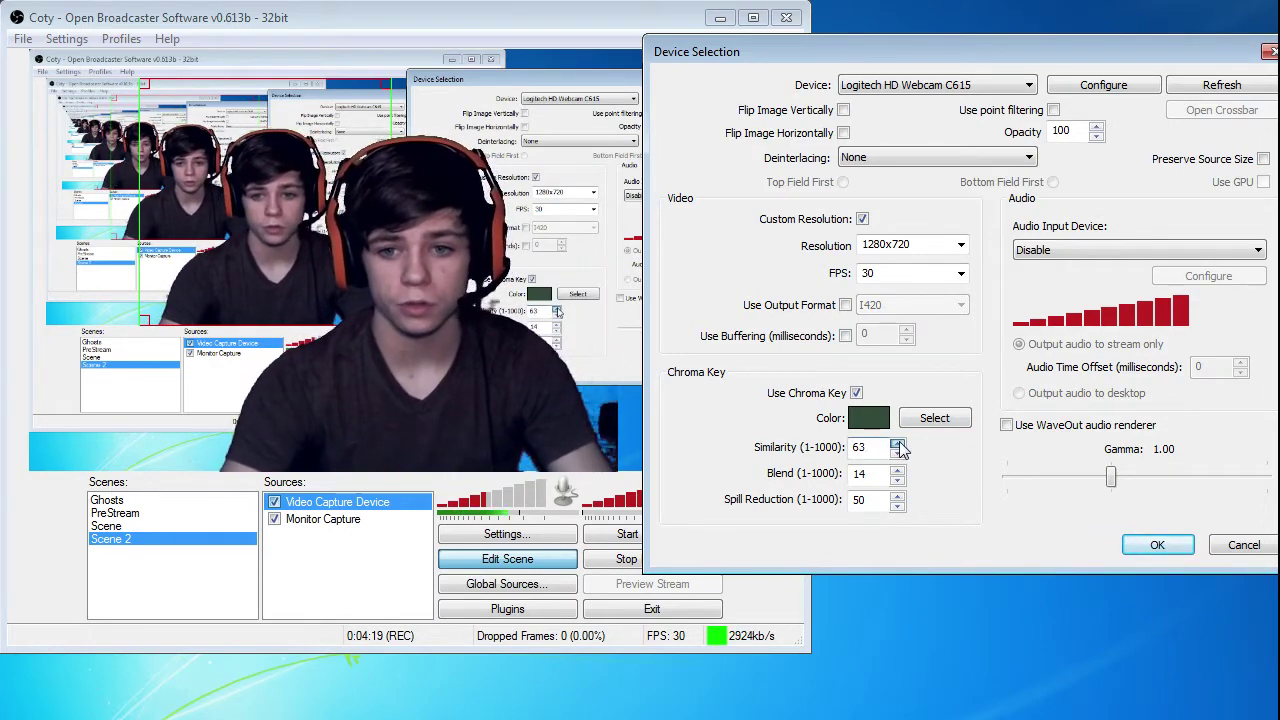
Set the chroma key Similarity to 70 with the spin arrows.
drag(898, 444, 898, 450)
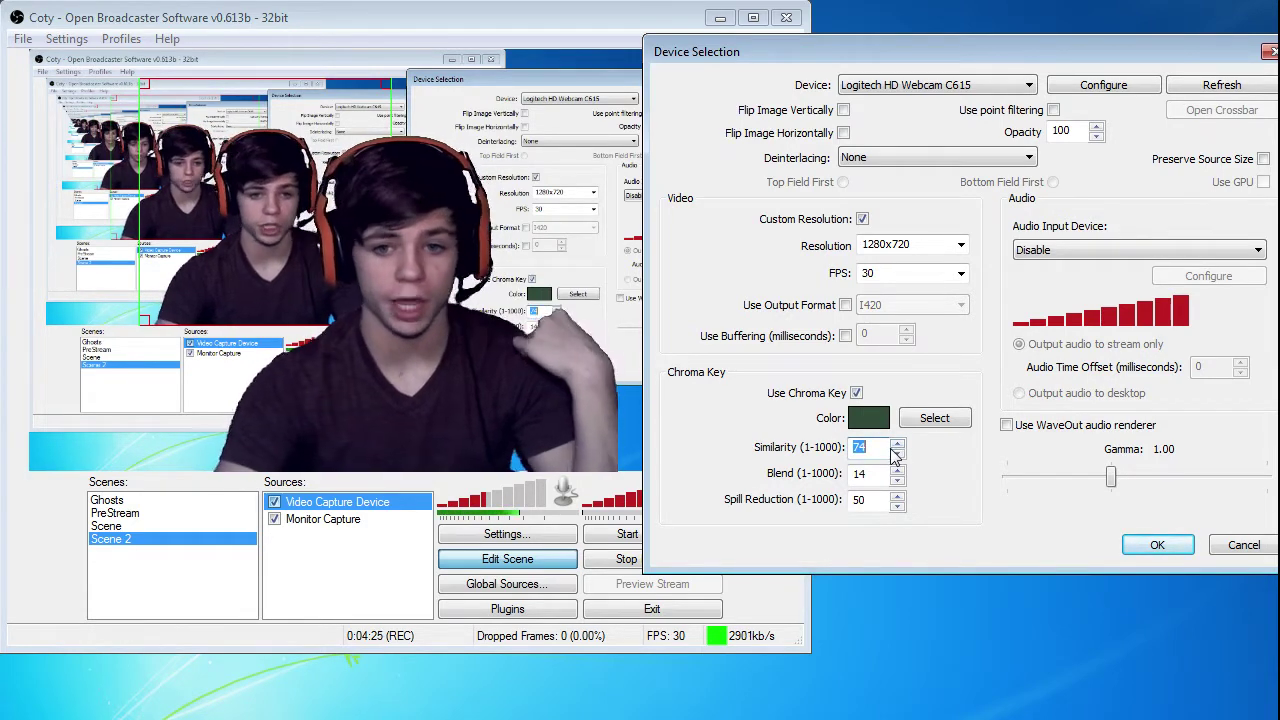
click(898, 444)
click(898, 444)
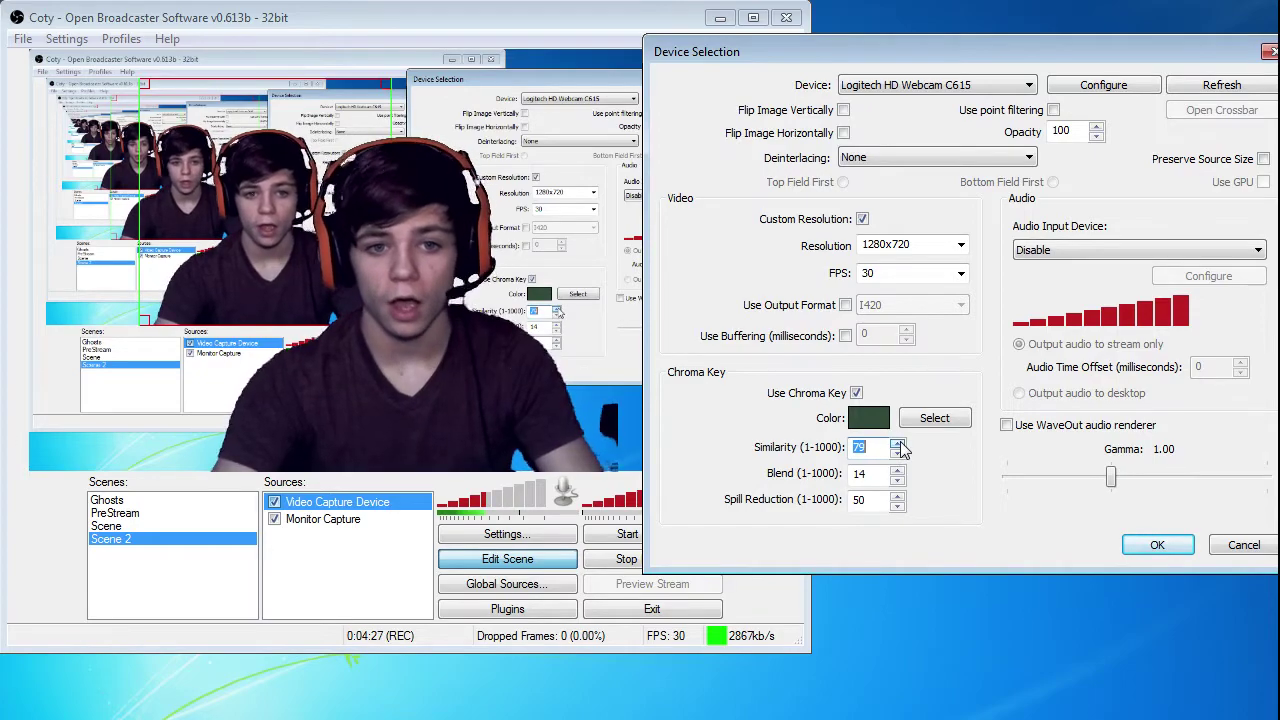
drag(900, 447, 900, 447)
click(899, 445)
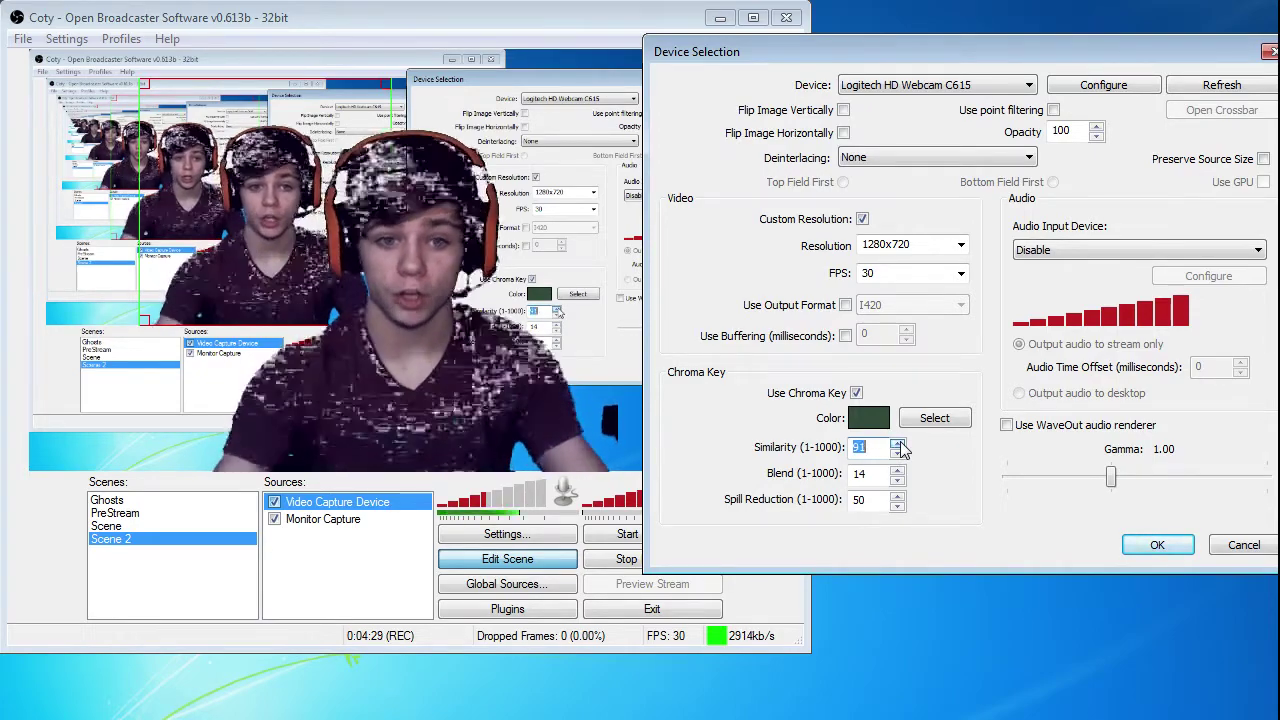
click(897, 453)
click(897, 453)
click(897, 453)
click(897, 453)
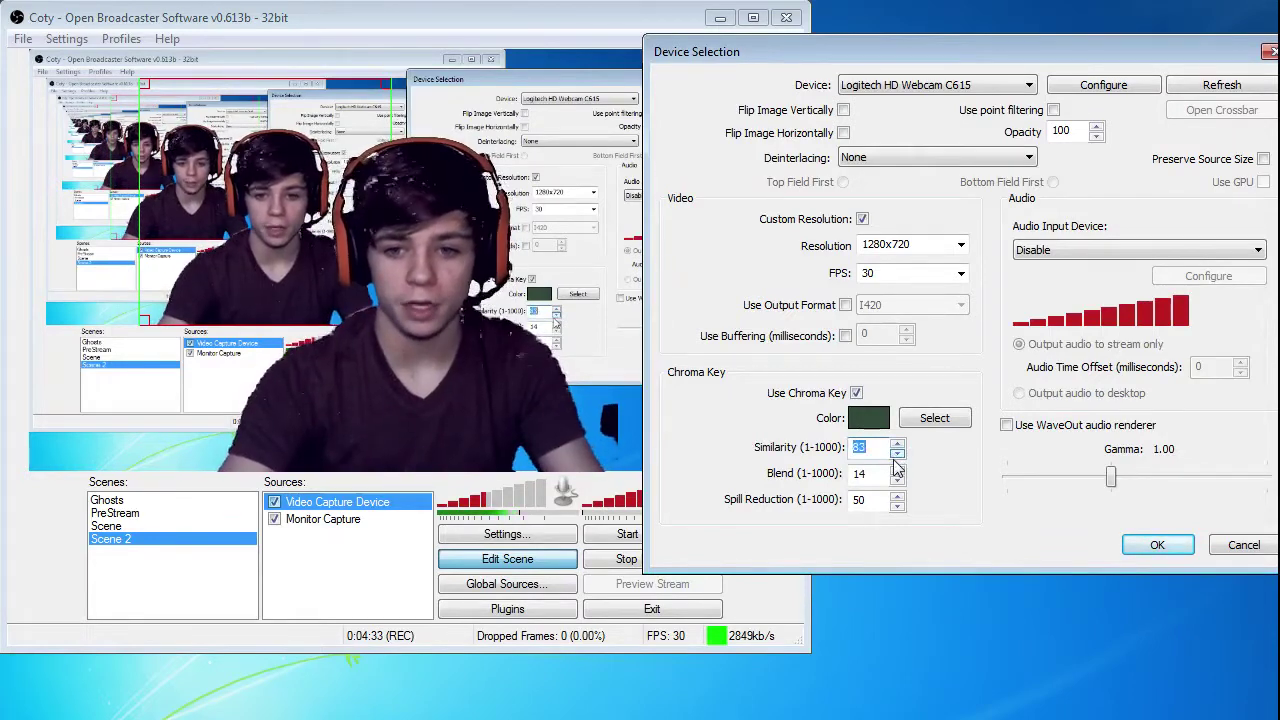
click(897, 453)
click(897, 453)
click(897, 453)
click(897, 453)
click(897, 453)
click(897, 453)
click(897, 453)
click(897, 453)
click(897, 469)
click(897, 469)
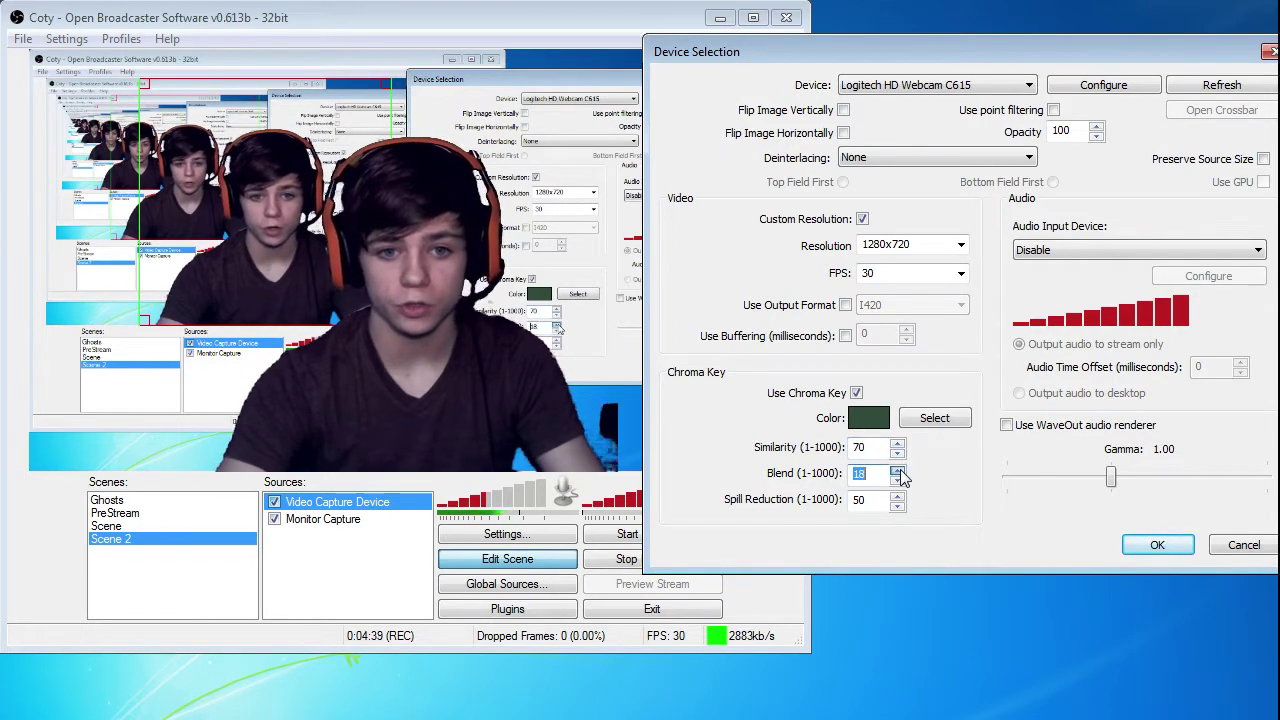
Fine-tune the Blend value and apply the key settings with OK.
click(898, 469)
click(898, 469)
click(898, 469)
click(897, 480)
click(897, 480)
click(1157, 544)
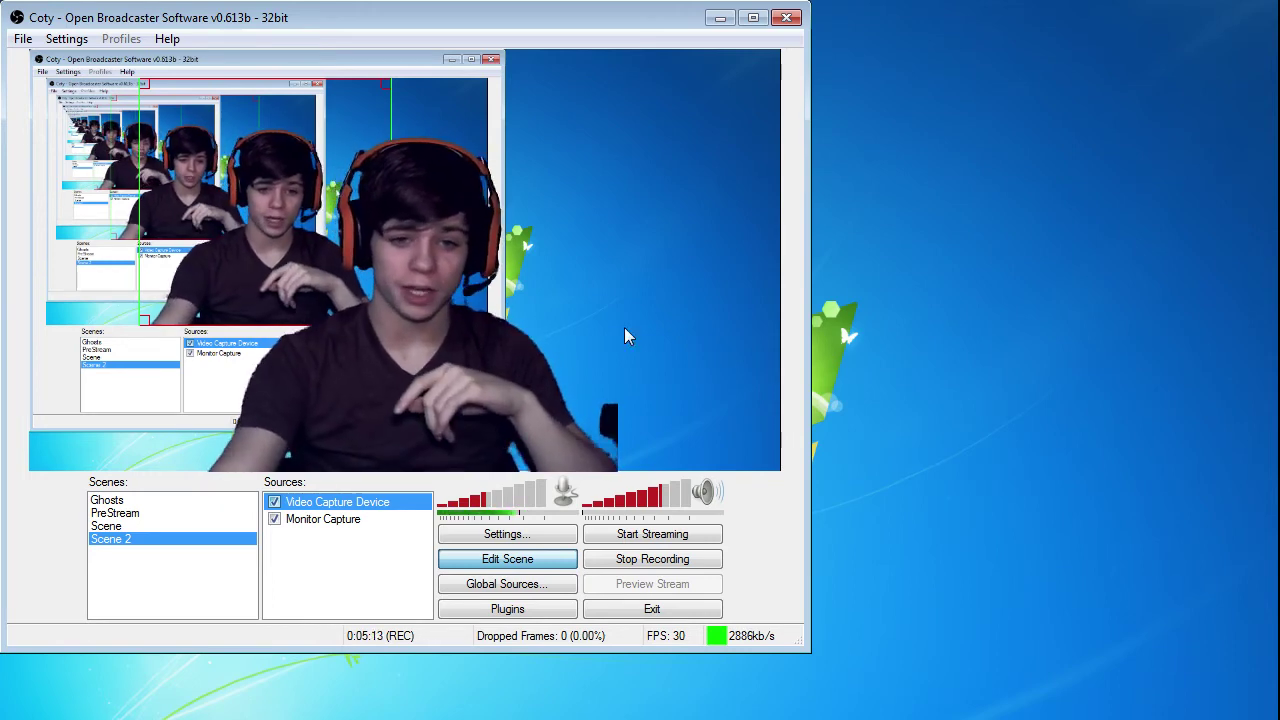
Uncheck Use Chroma Key in the Video Capture Device properties and confirm with OK.
right_click(386, 503)
click(478, 642)
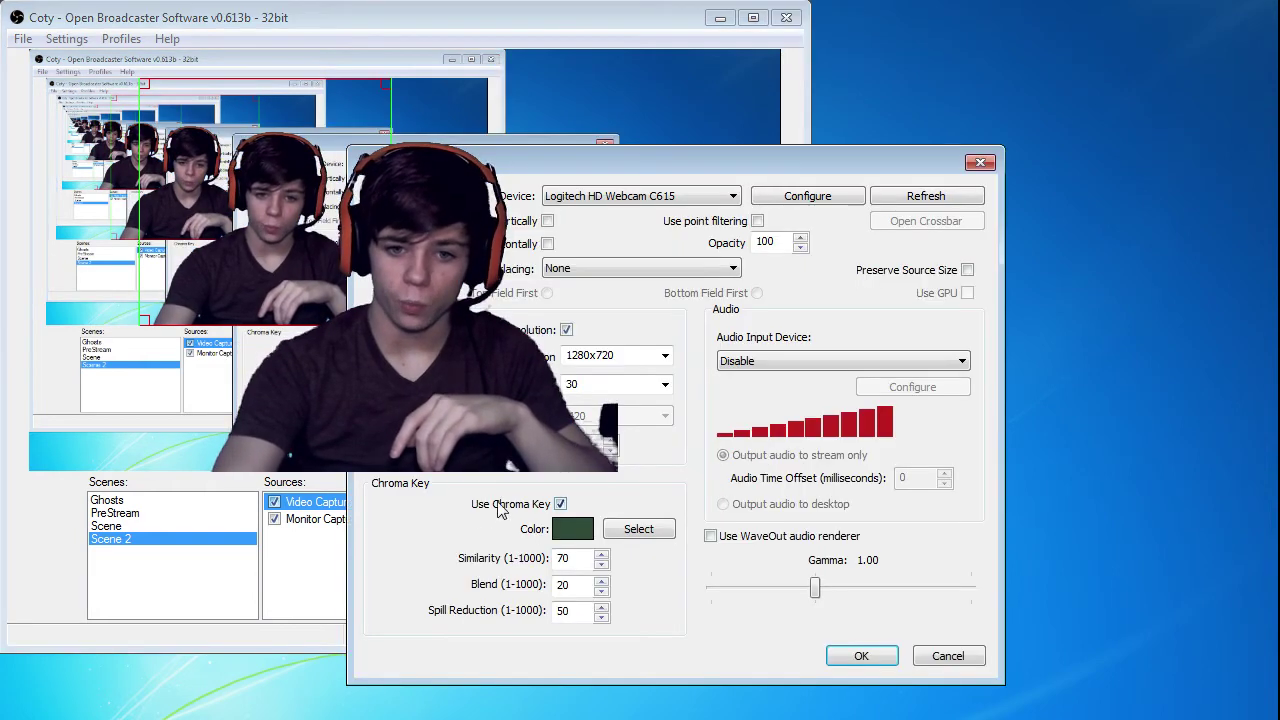
click(510, 508)
click(861, 655)
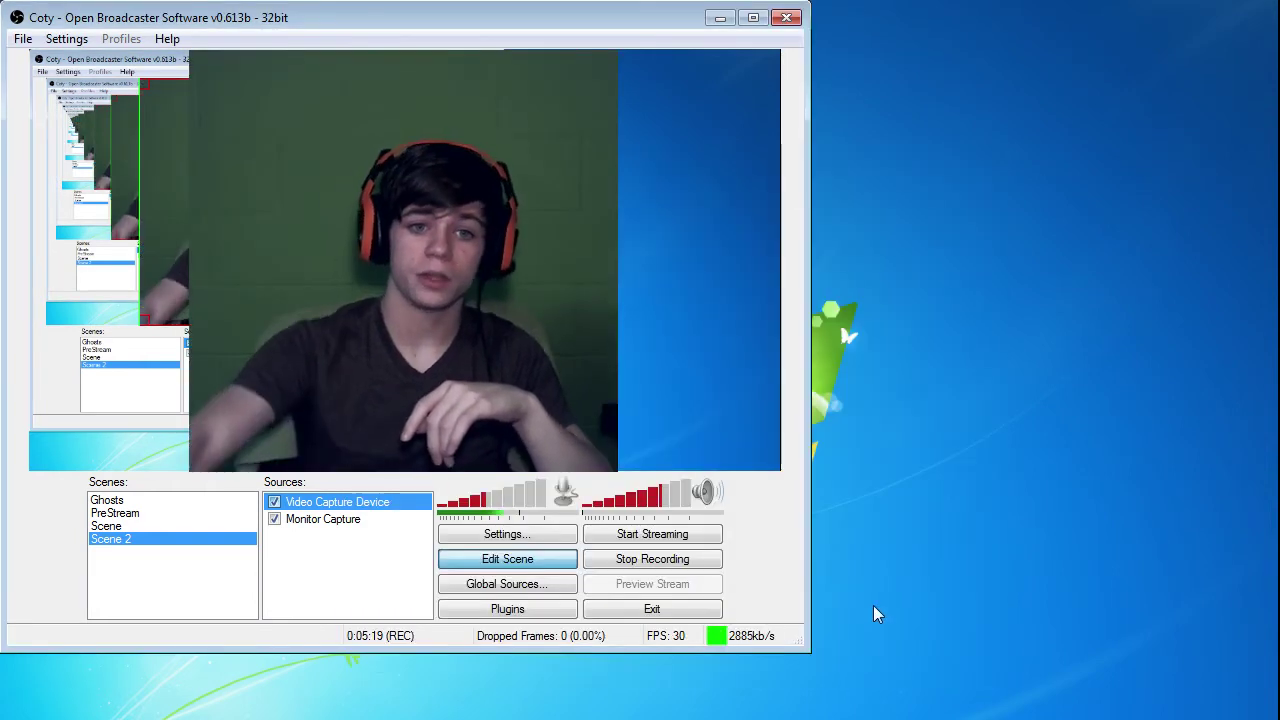